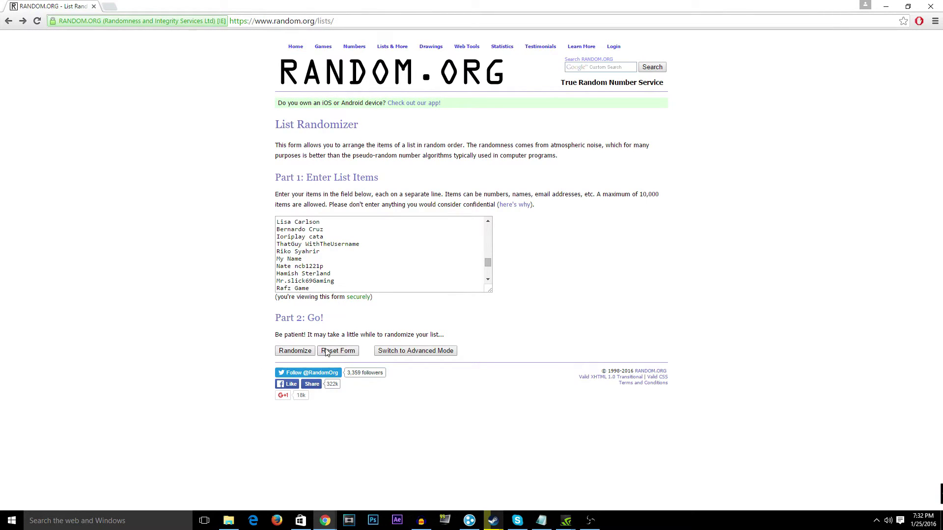
{"action": "left_click_drag", "start_coordinate": [487, 262], "coordinate": [487, 250]}
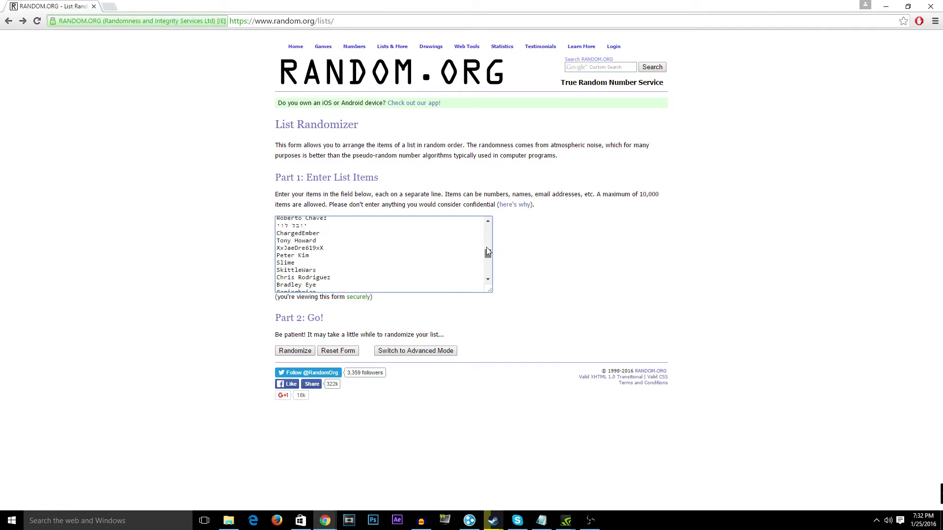